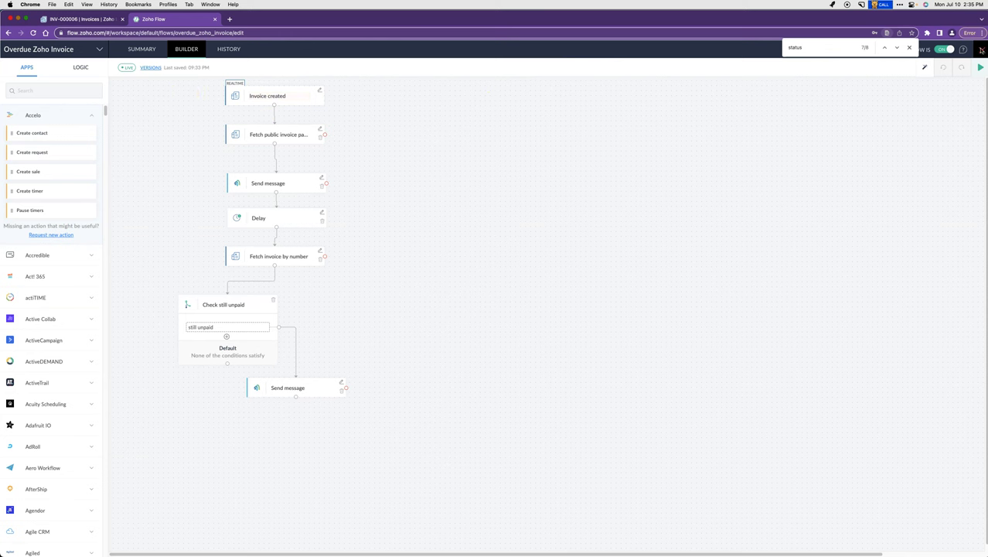
Leave the open flow and create a new flow named "Send reminder SMS for unpaid invoices" in the Home folder.
left_click(909, 47)
left_click(981, 50)
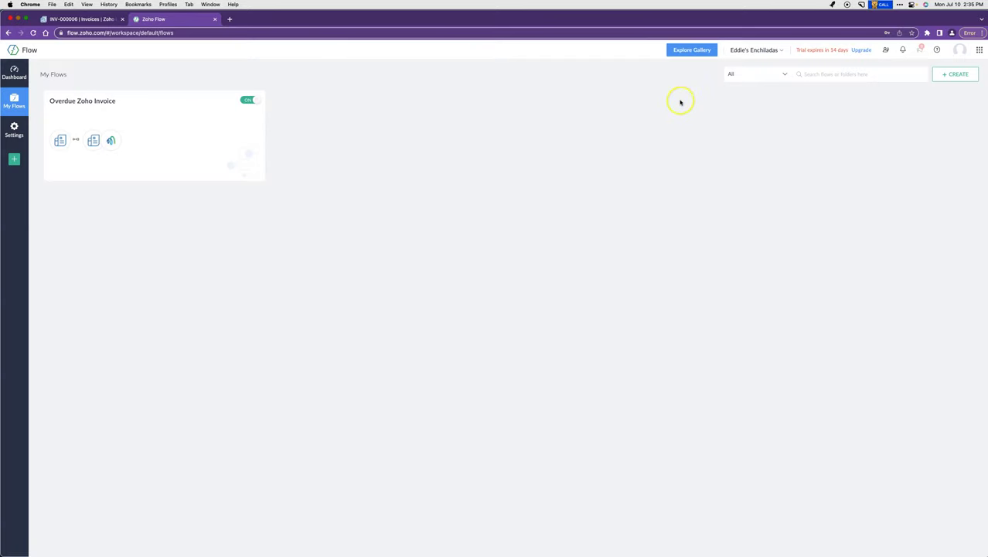
left_click(956, 73)
left_click(925, 93)
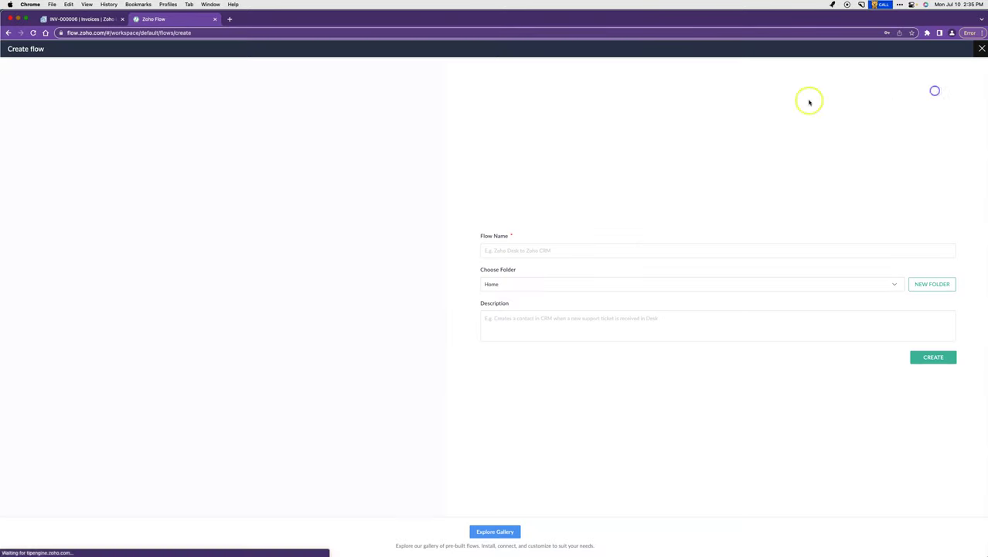
type("Se")
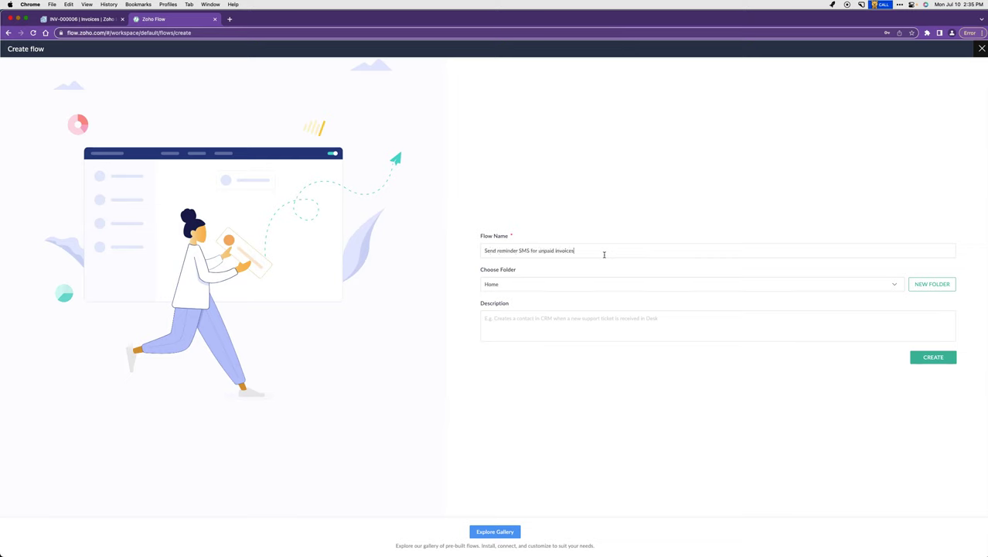
left_click(931, 357)
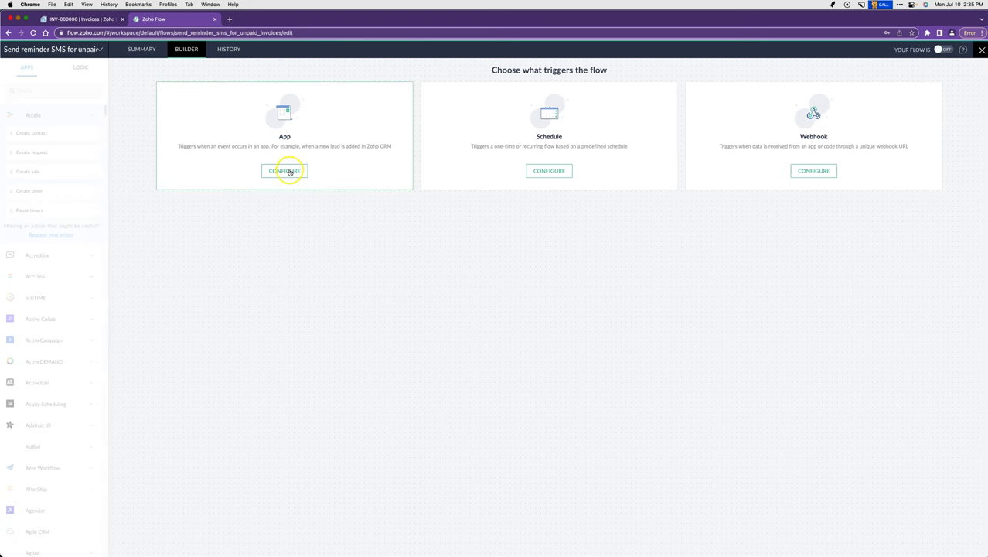
Configure an app trigger for the flow and pick Zoho Invoice as the trigger app.
left_click(292, 170)
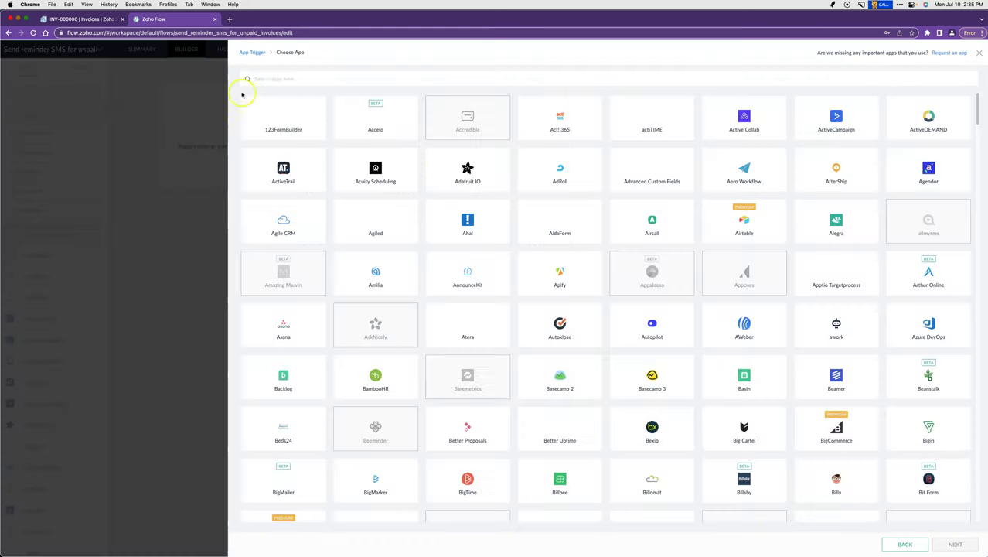
type("zoho")
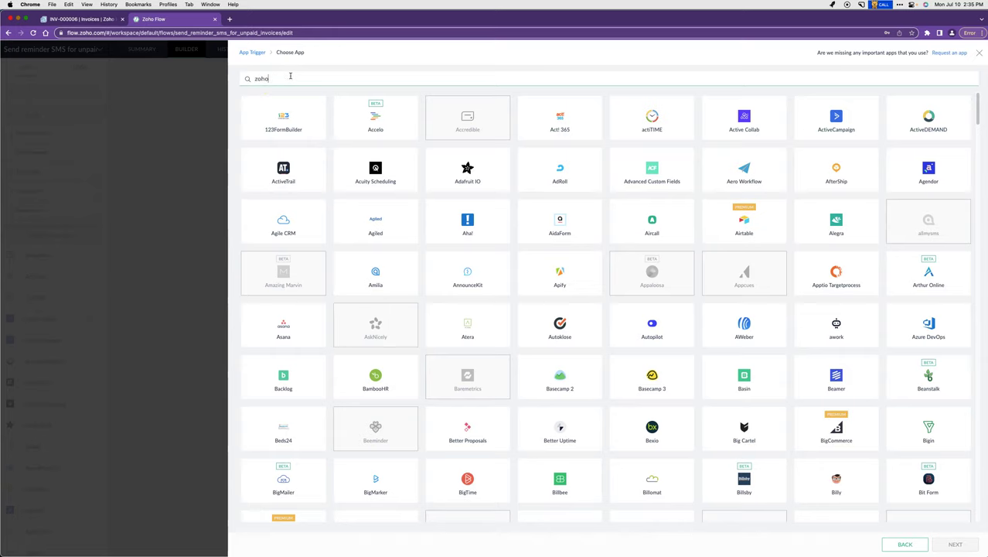
type(" invoice")
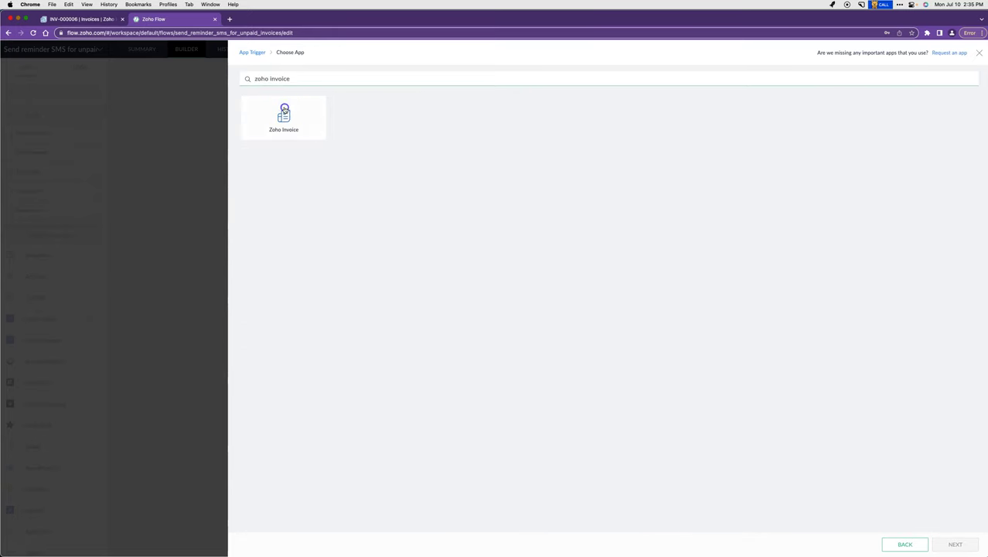
left_click(284, 112)
left_click(956, 546)
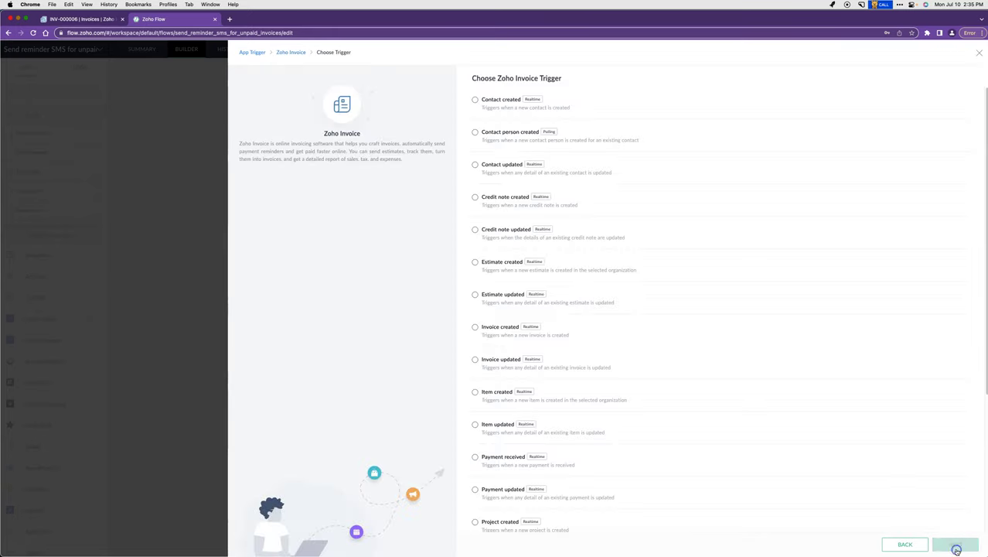
Set the trigger event to Invoice created and finish its configuration with the Zoho Invoice connection.
left_click(475, 327)
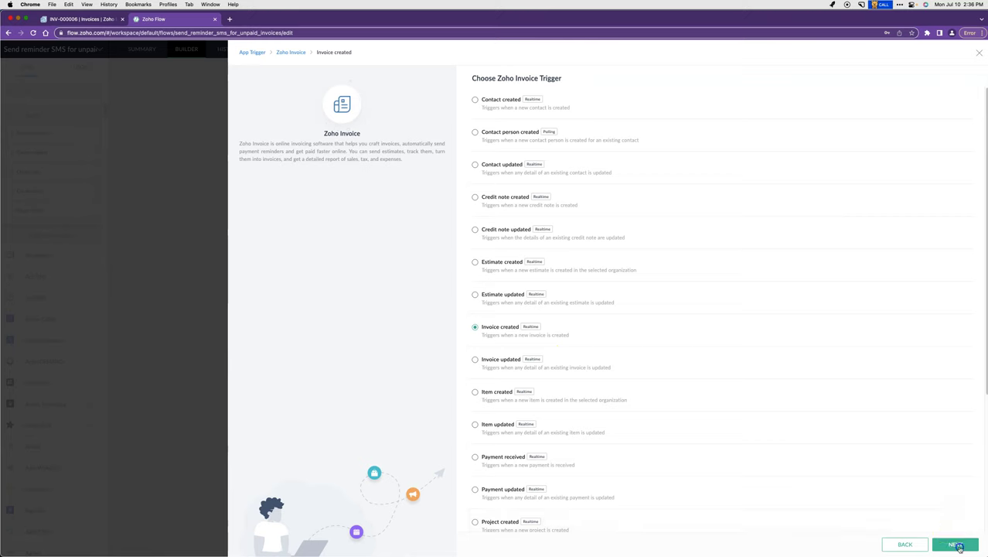
left_click(957, 545)
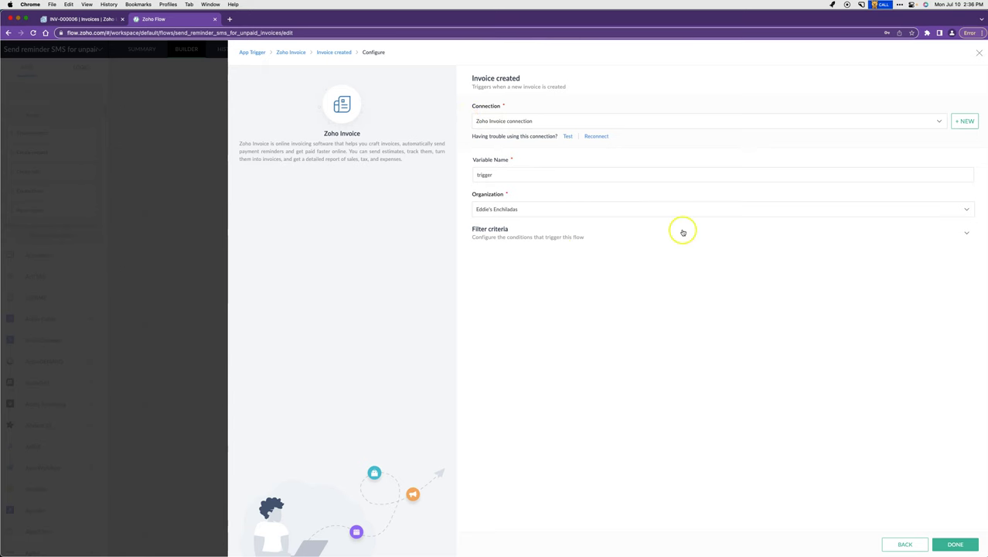
left_click(956, 544)
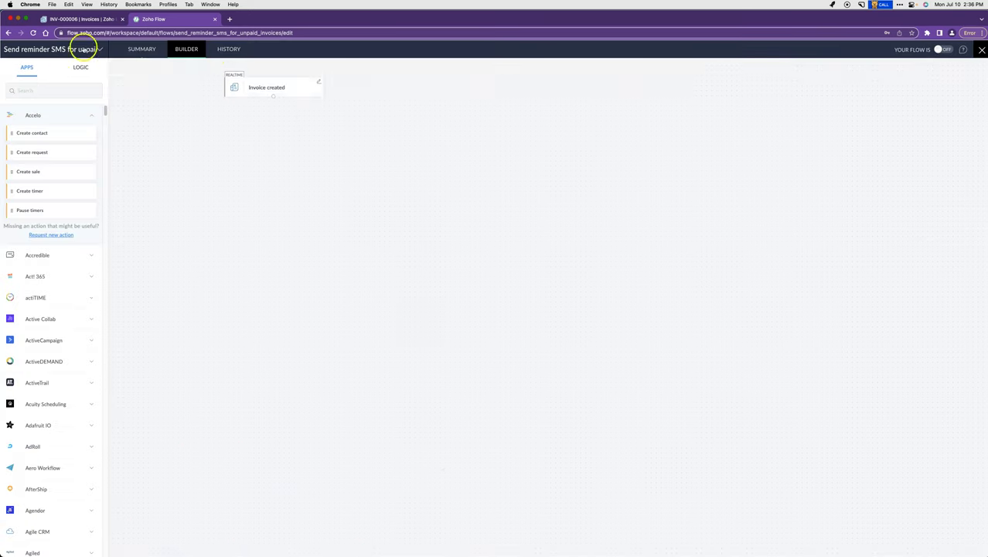
Leave the new flow and open the Overdue Zoho Invoice flow in the builder.
left_click(980, 51)
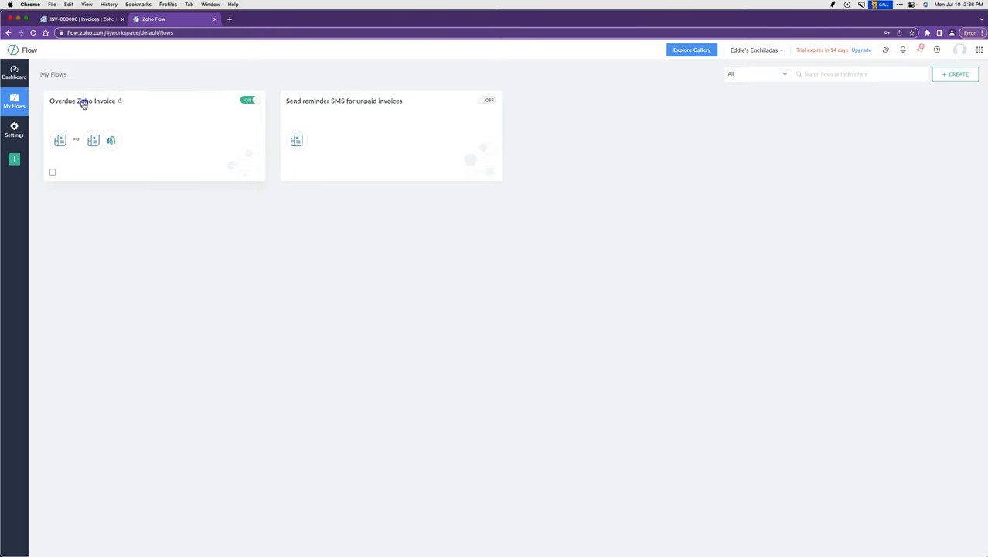
left_click(85, 103)
left_click(186, 50)
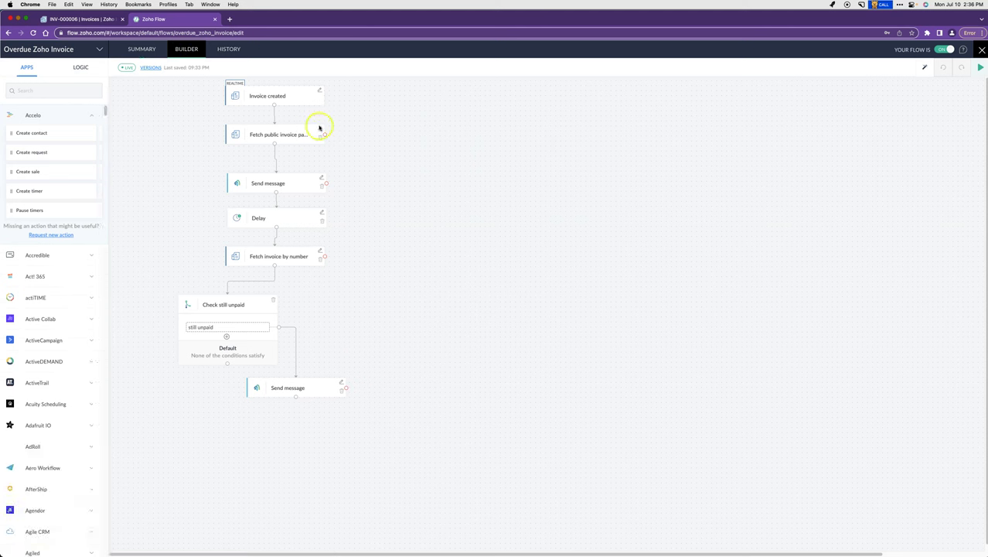
List the available Zoho Invoice actions and review the settings of the Fetch public invoice payment link action.
left_click(320, 128)
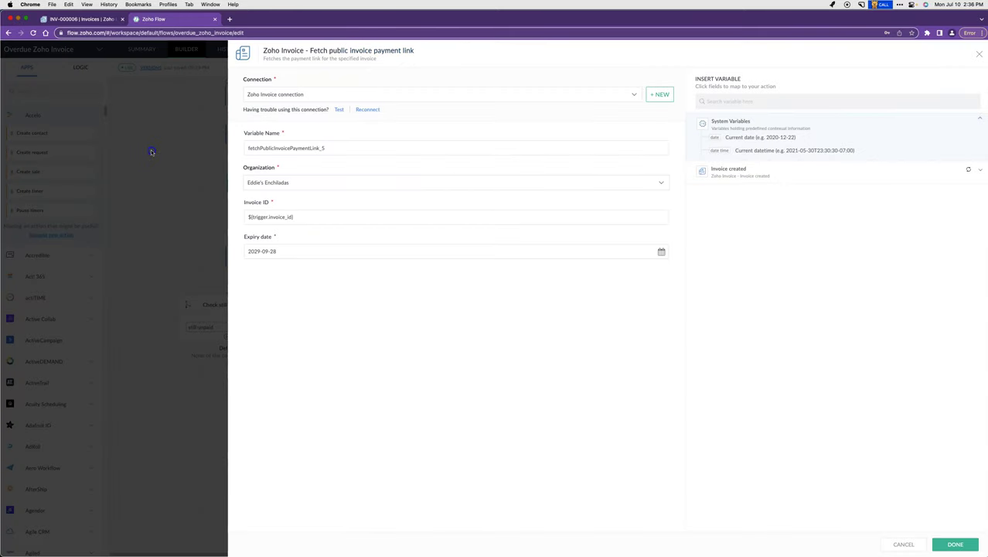
left_click(978, 54)
left_click(50, 94)
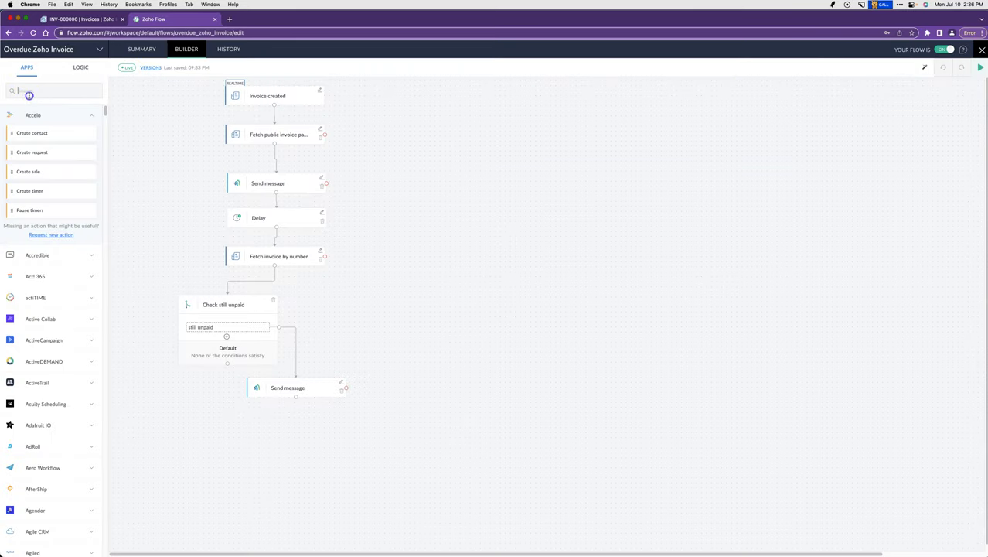
type("zoho invoice")
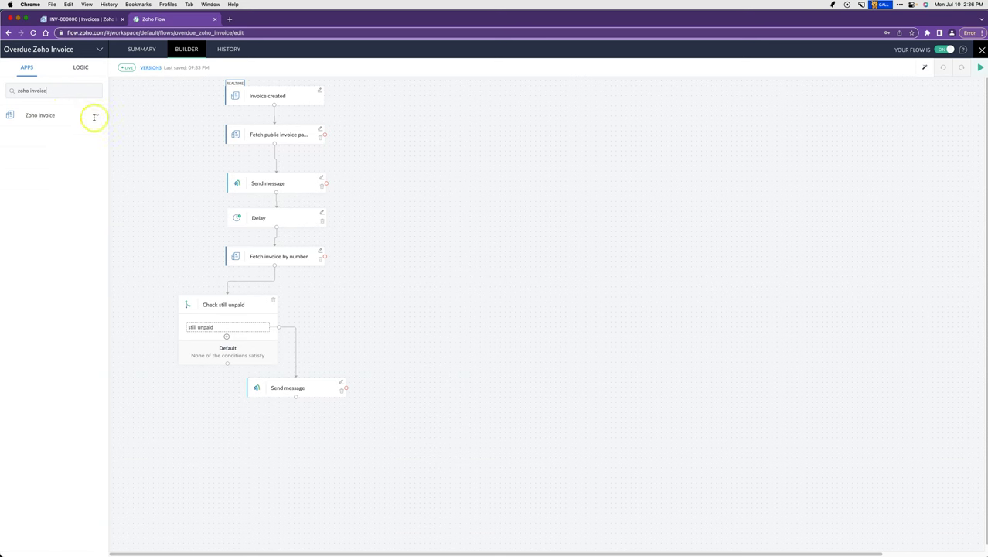
left_click(93, 117)
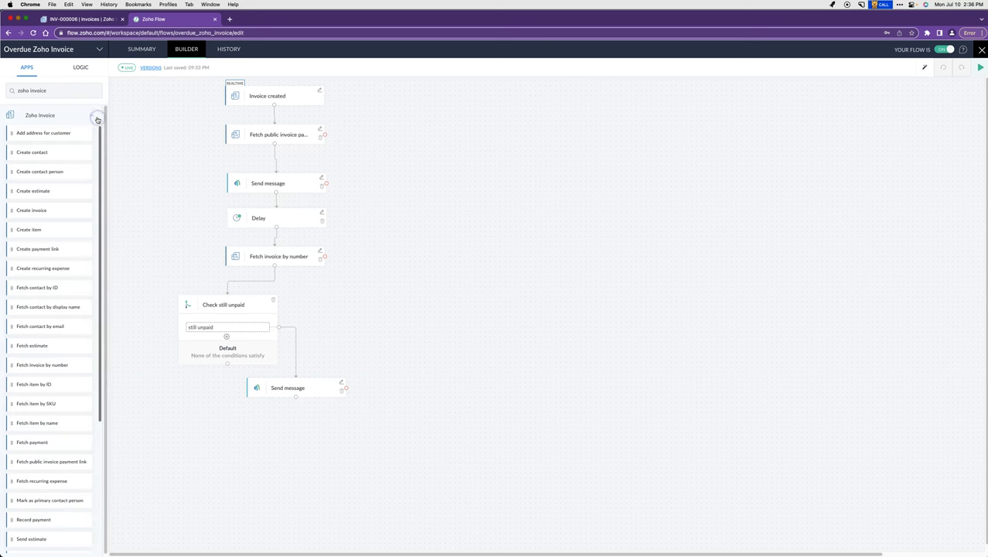
left_click(322, 130)
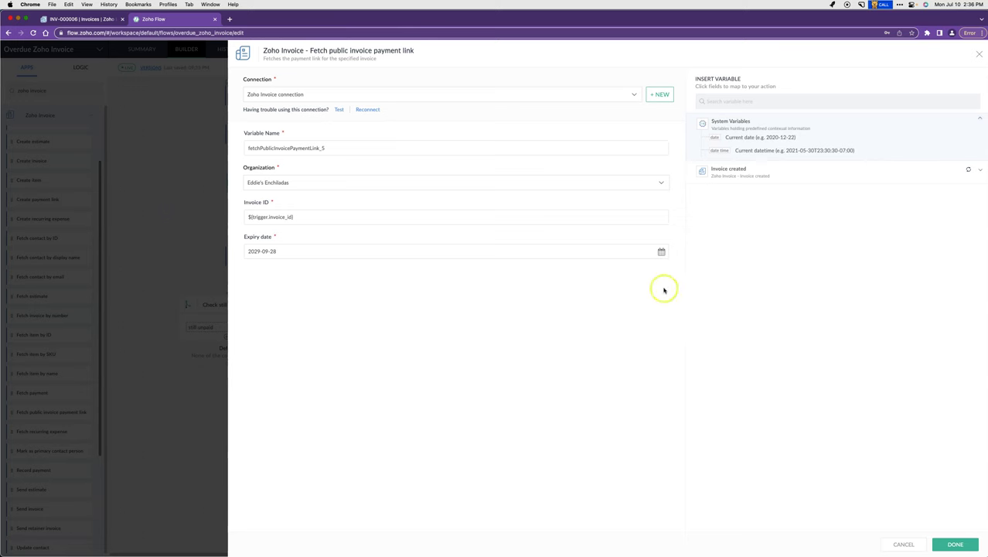
left_click(979, 54)
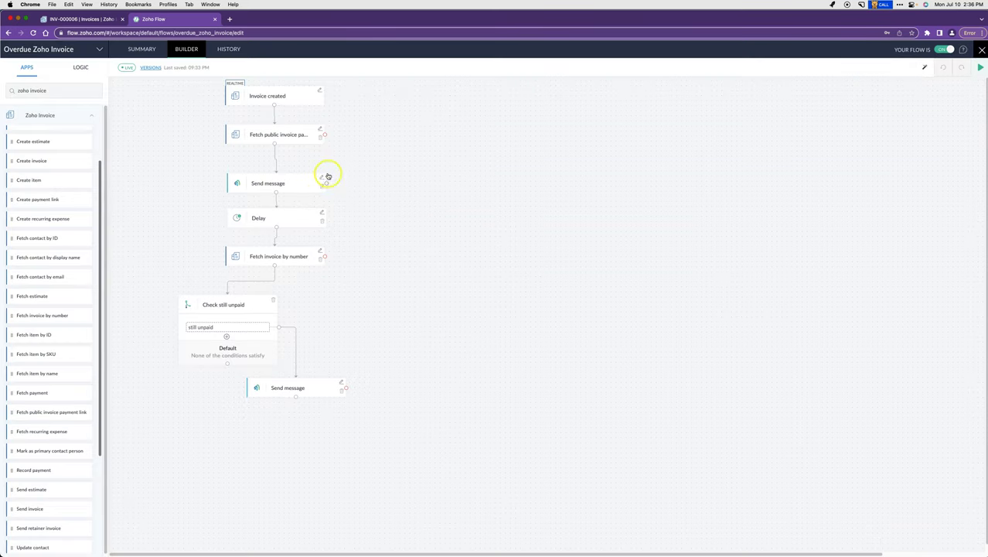
Search the app list for messagemedia.
left_click(38, 90)
type("messagemed")
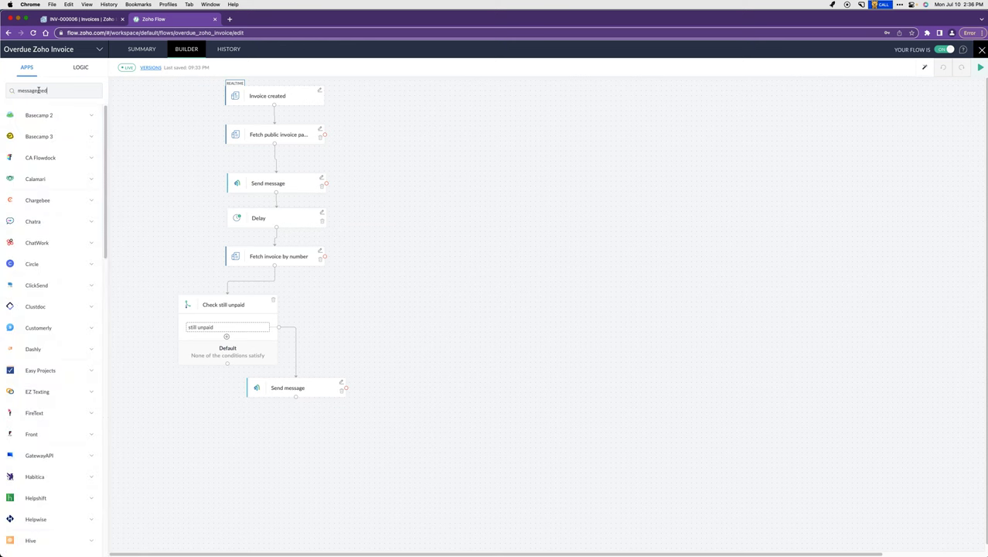
type("ia")
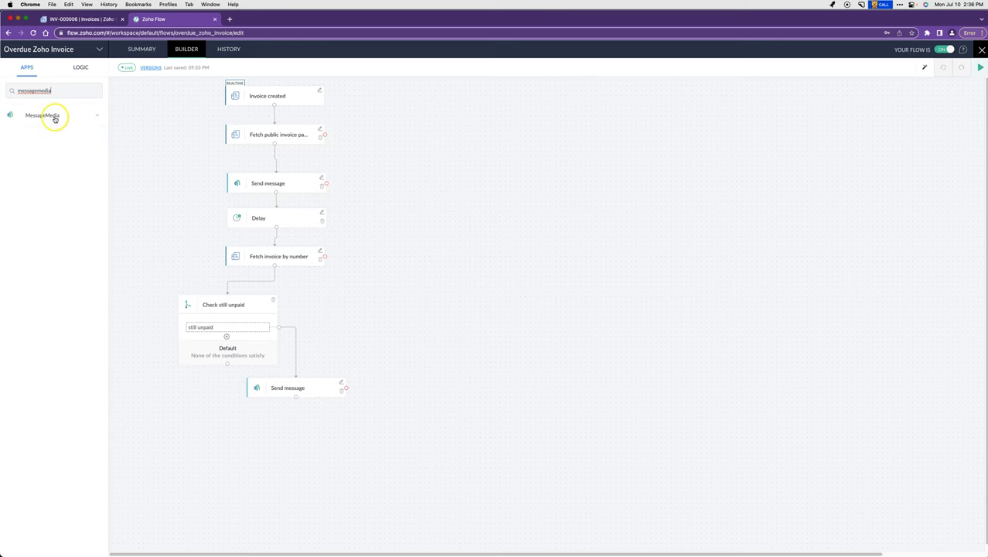
Open the first MessageMedia Send message action and review its source number and the source number type options.
left_click(321, 177)
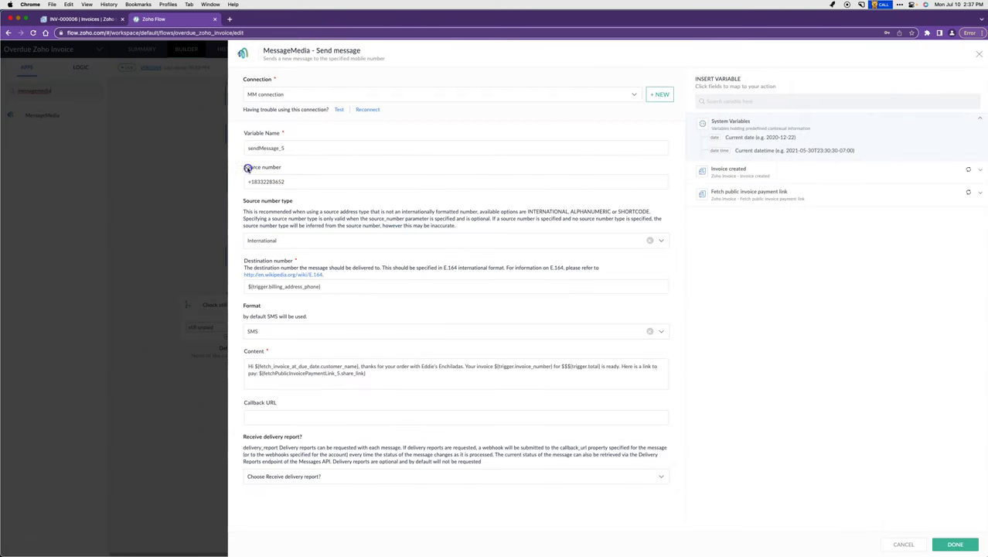
left_click(304, 182)
left_click(255, 182)
left_click(280, 241)
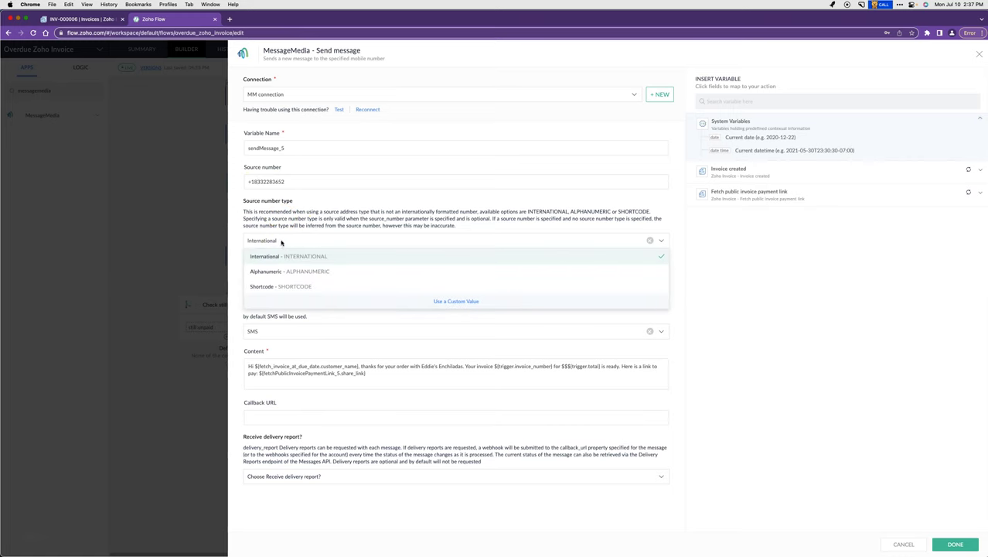
left_click(304, 258)
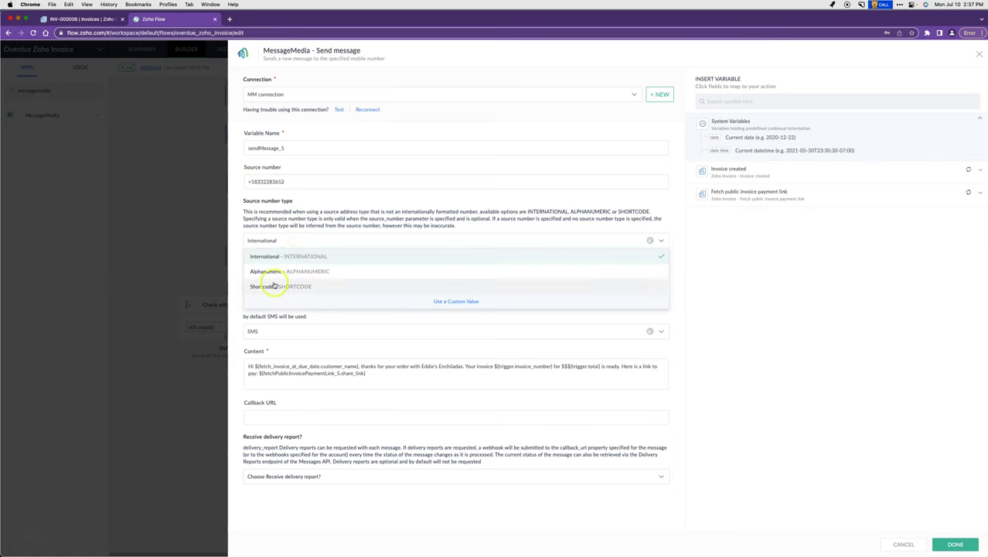
left_click(341, 215)
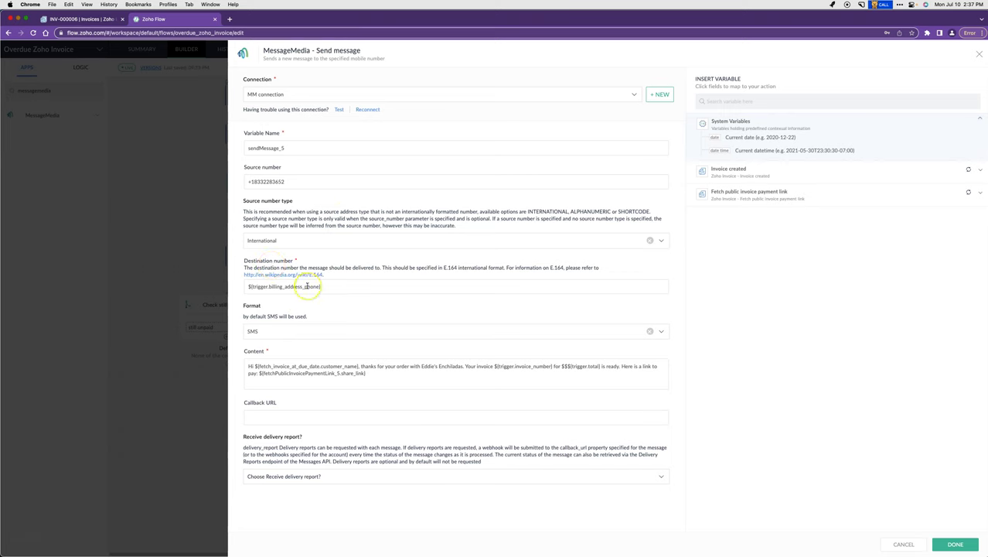
Search the variables for phone and mobile to review which billing phone variable feeds the destination number.
left_click(328, 287)
left_click(347, 284)
left_click(765, 101)
type("phone")
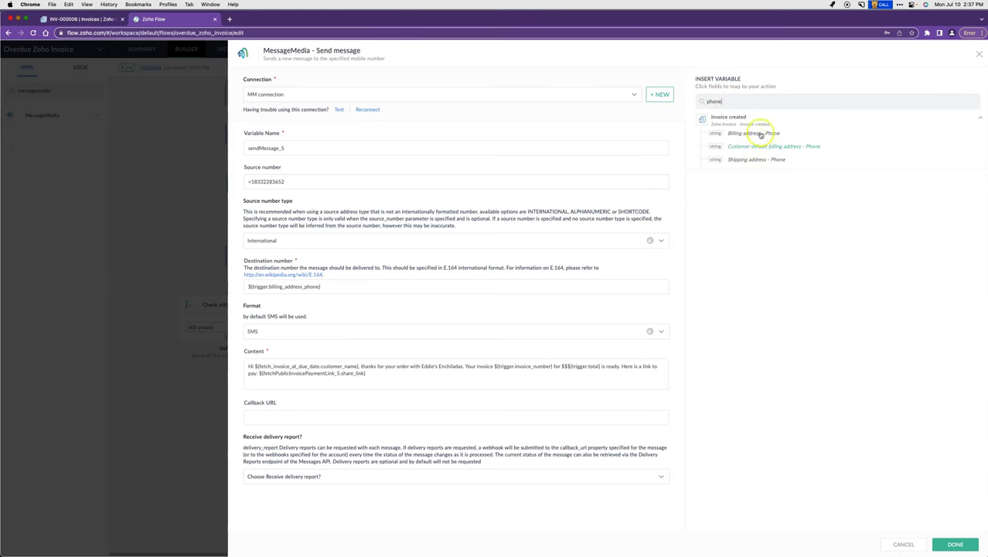
left_click(718, 101)
type("mobile")
key("super+a")
type("phone")
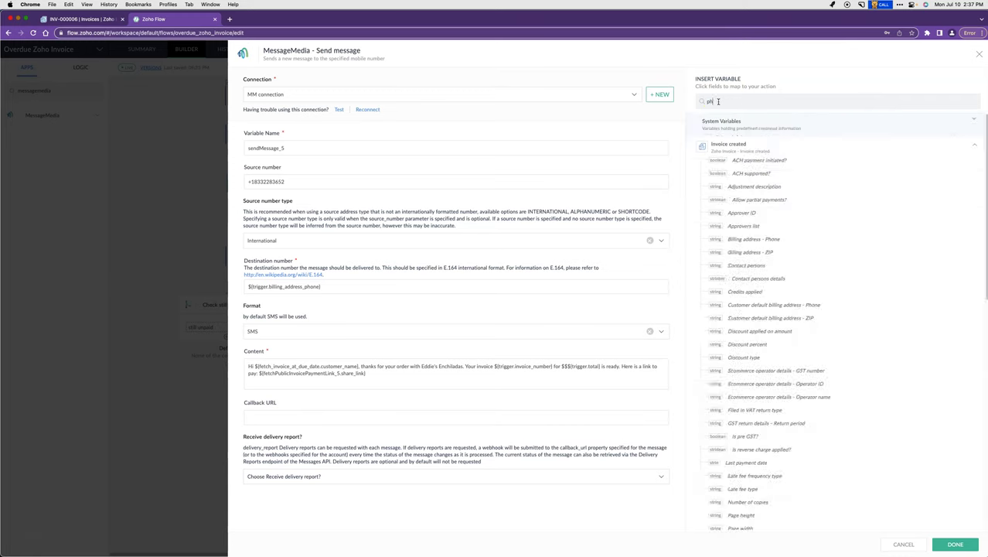
left_click(762, 135)
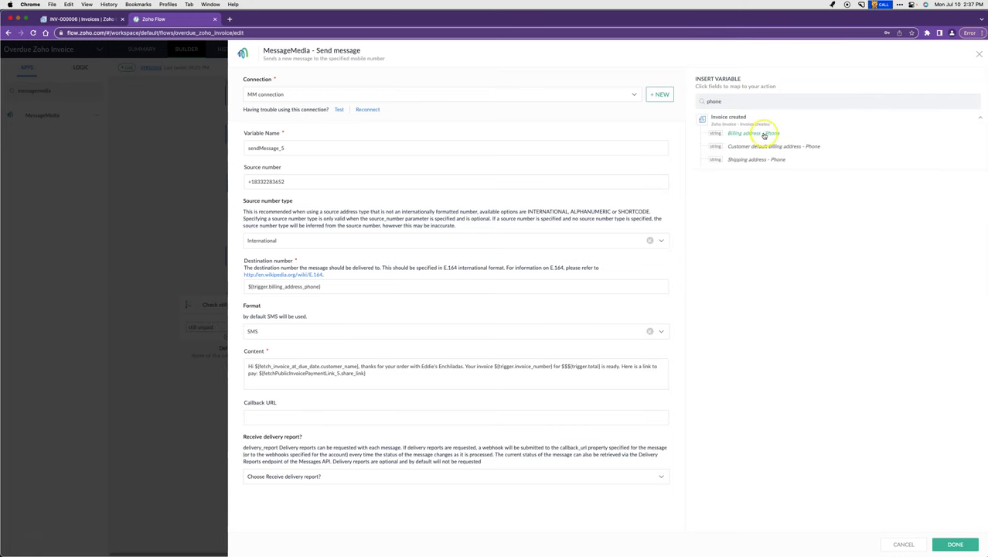
Review the greeting in the message content and search the variables for customer name.
left_click(387, 373)
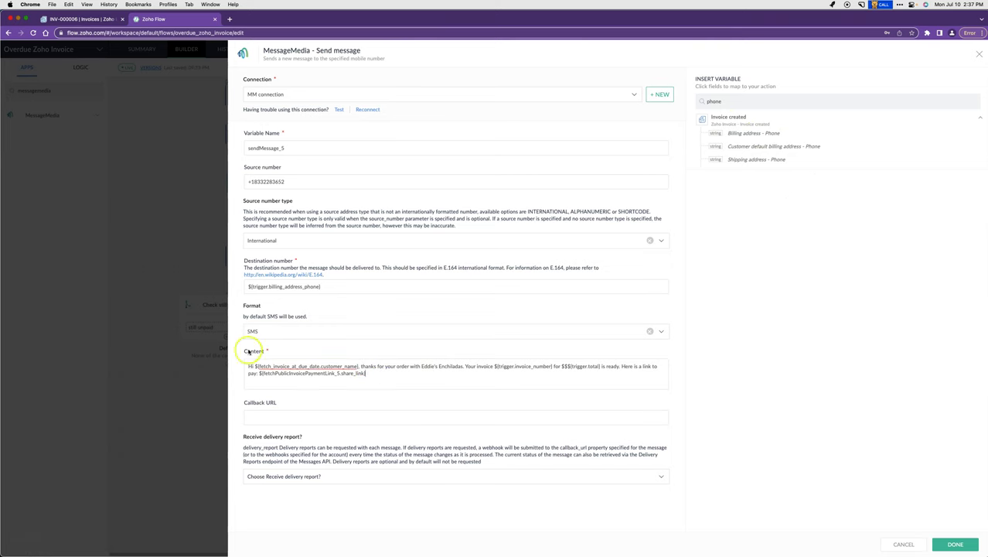
left_click(359, 369)
type(",")
left_click(375, 372)
left_click(330, 366)
double_click(752, 101)
type("customer name")
left_click_drag(746, 133, 348, 365)
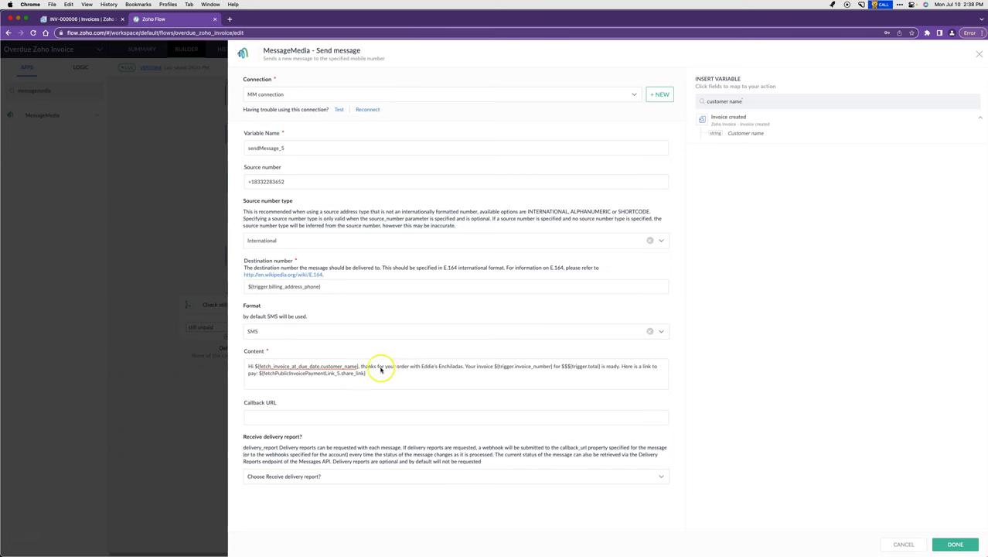
Examine the invoice number, total and payment link variables used in the message content.
left_click(532, 361)
left_click(562, 368)
left_click(564, 368)
left_click(593, 369)
left_click(572, 368)
left_click(593, 370)
left_click_drag(636, 370, 620, 368)
left_click(396, 379)
Search the variables for the invoice payment link and insert its Organization variable at the end of the message content.
left_click(739, 118)
key("super+a")
key("BackSpace")
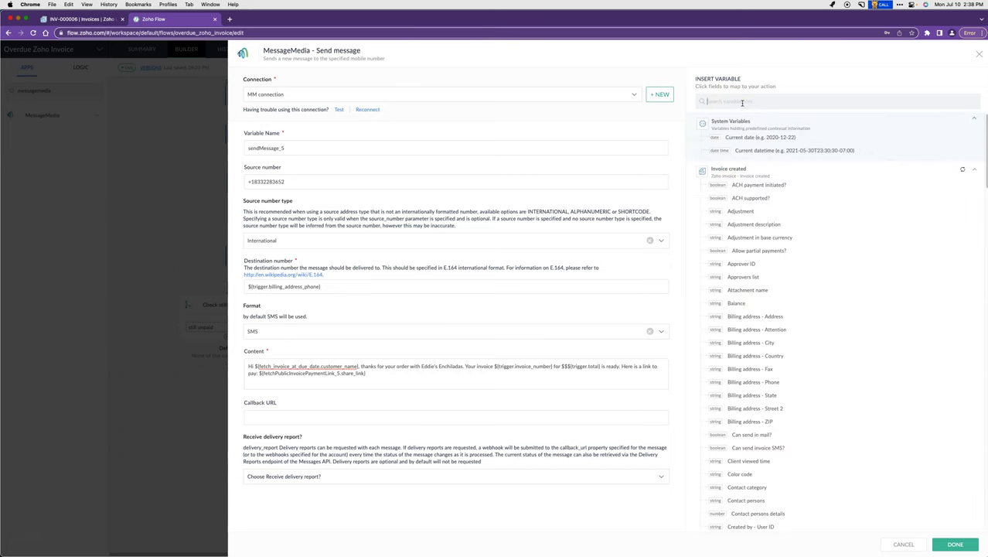
type("invoice pay")
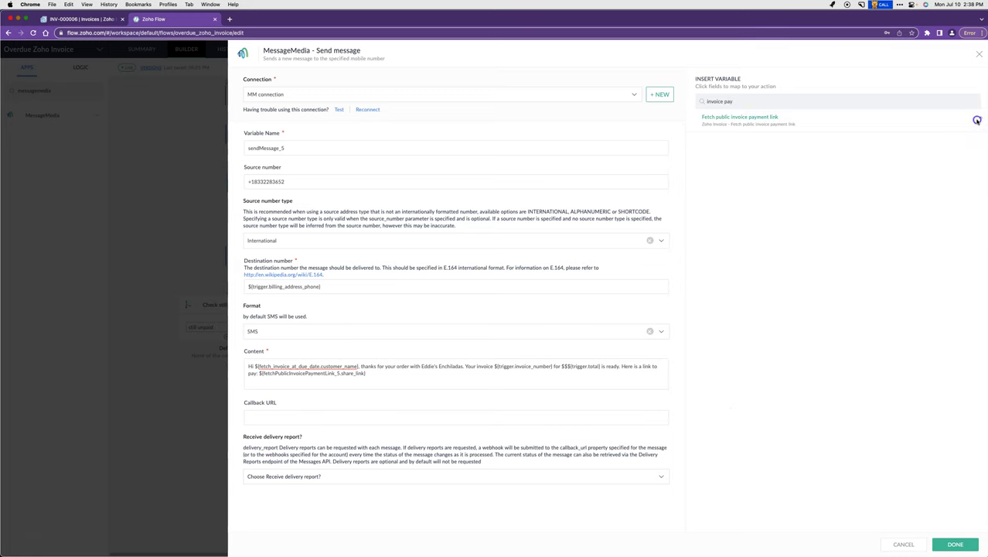
left_click(759, 103)
left_click(942, 205)
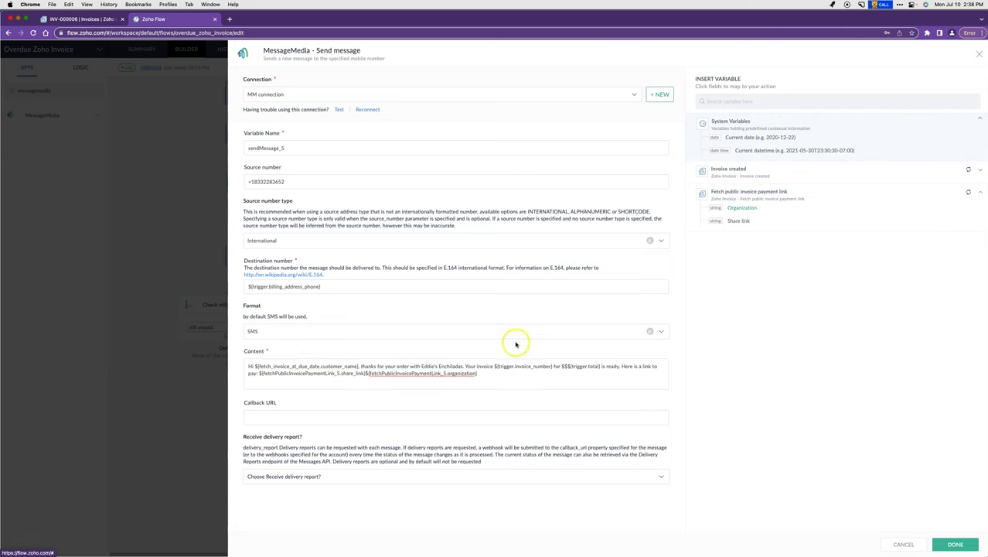
Remove the Organization variable from the end of the message content and save the Send message action.
left_click(402, 377)
key("BackSpace")
left_click(961, 544)
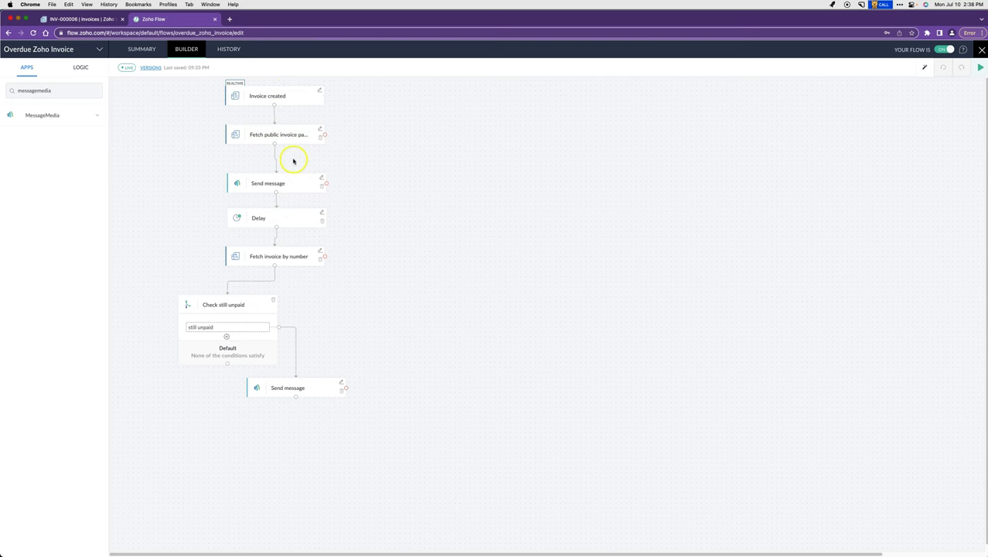
Review the Delay step's delay-until setting, close it unchanged and display the available flow control logic elements.
left_click(323, 214)
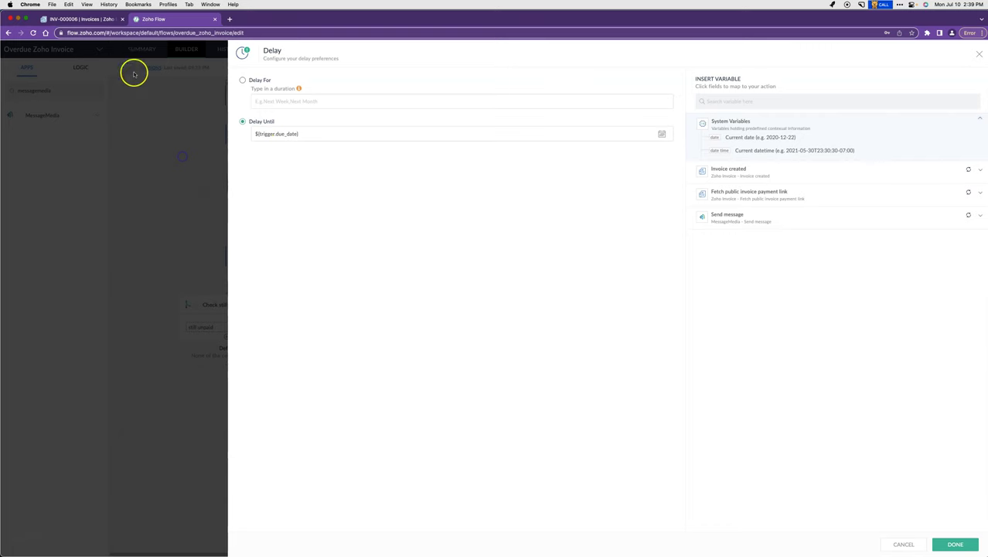
left_click(912, 544)
left_click(81, 68)
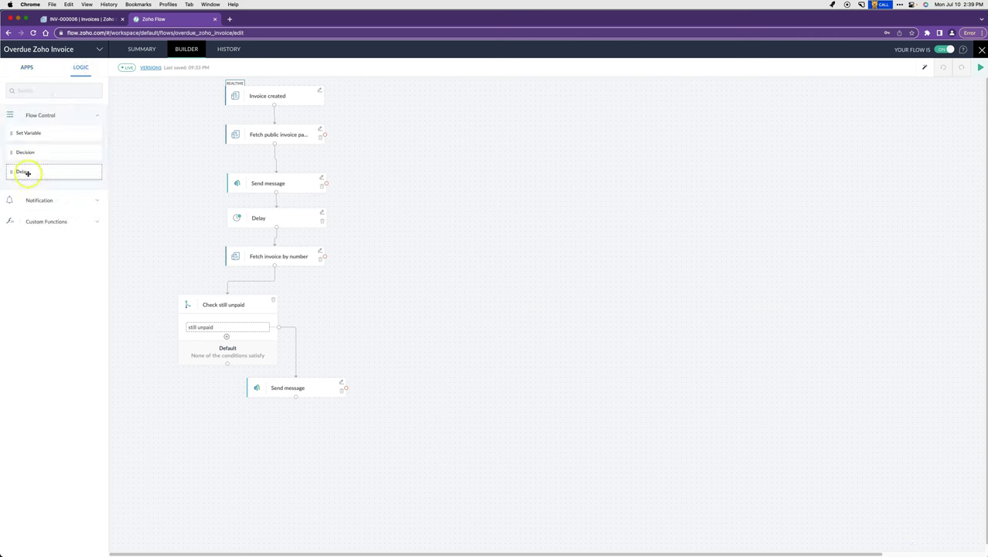
Review the organization and invoice number settings of the Fetch invoice by number action, leaving them unchanged.
left_click(321, 251)
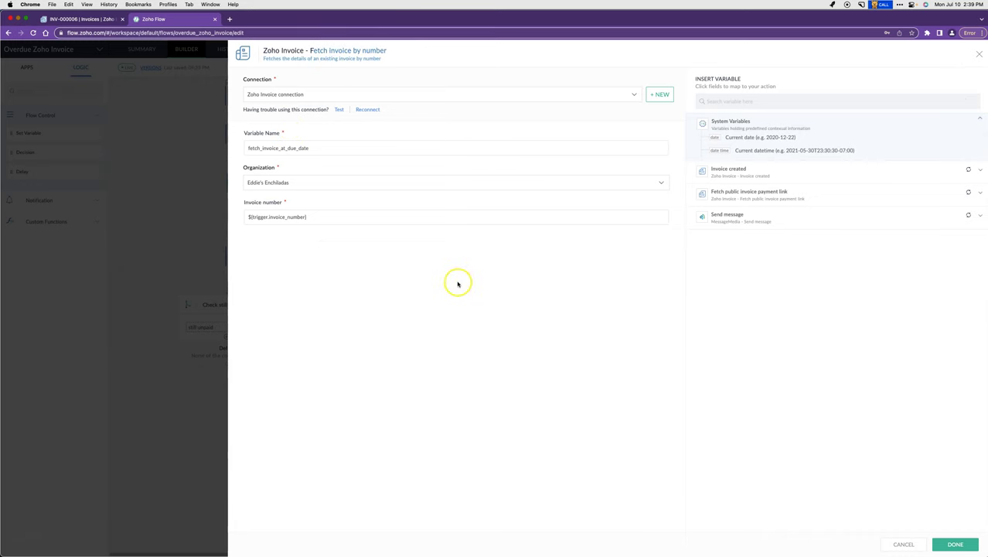
left_click(903, 543)
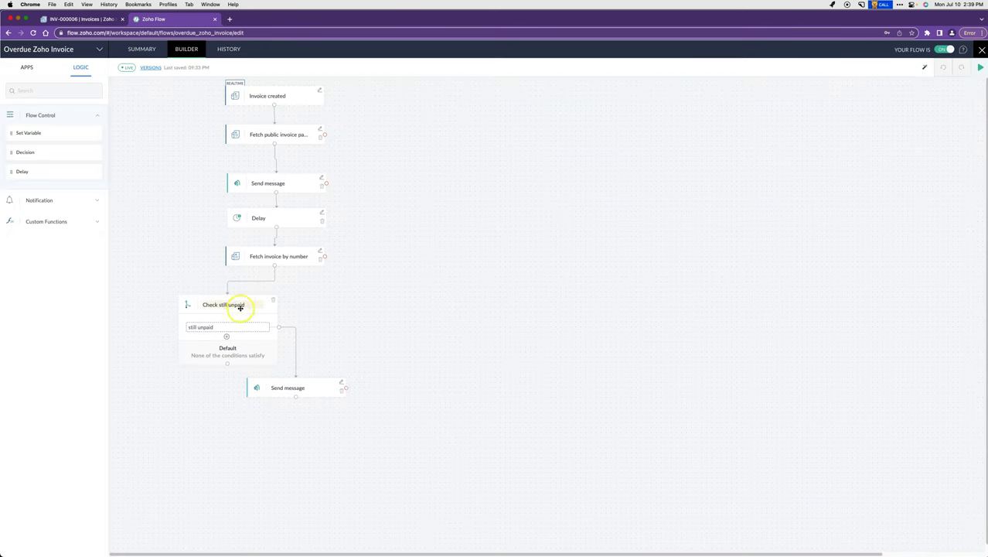
left_click_drag(48, 133, 222, 327)
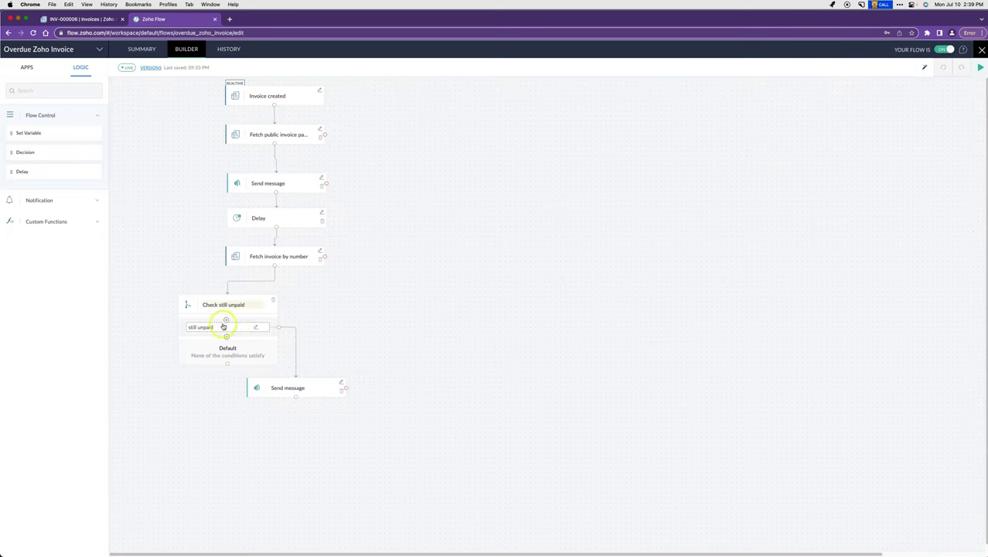
Open the still unpaid condition and find the Status variable among the Fetch invoice by number variables.
left_click(257, 327)
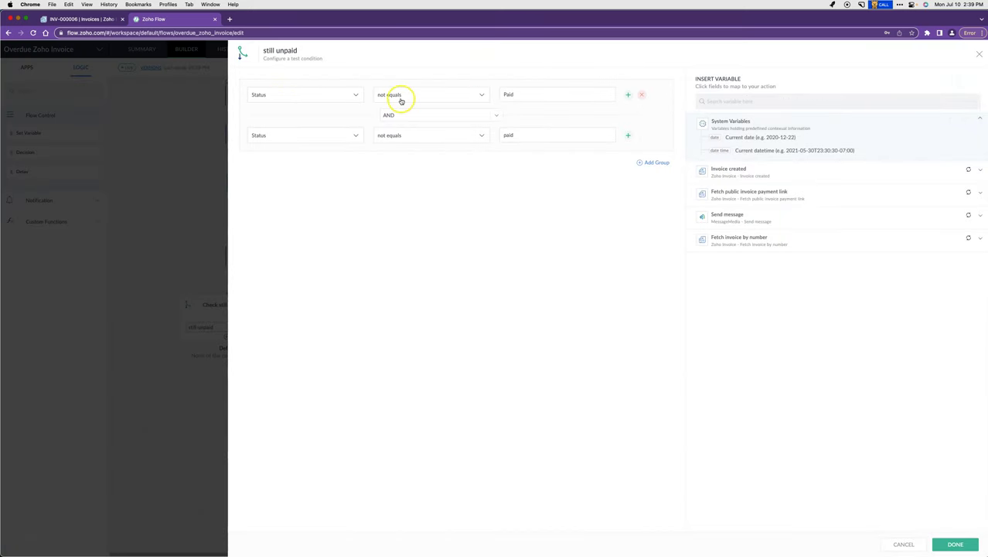
left_click(356, 95)
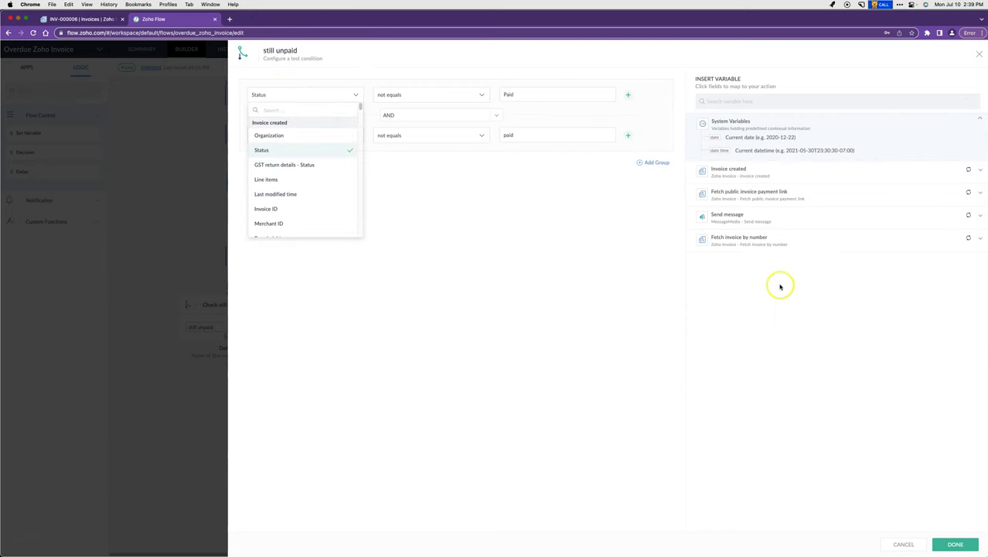
left_click(352, 123)
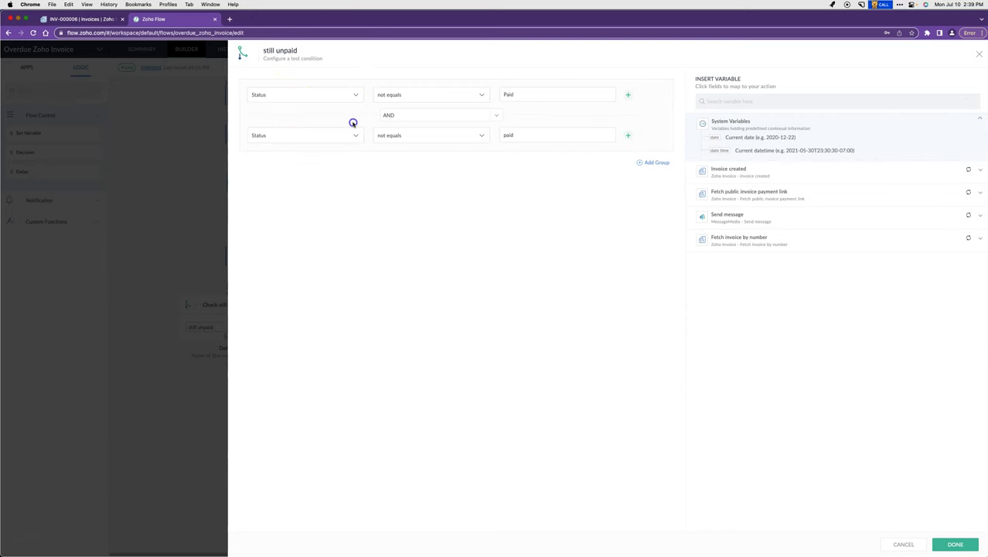
left_click(803, 241)
scroll(771, 360, "down", 5)
scroll(771, 359, "down", 15)
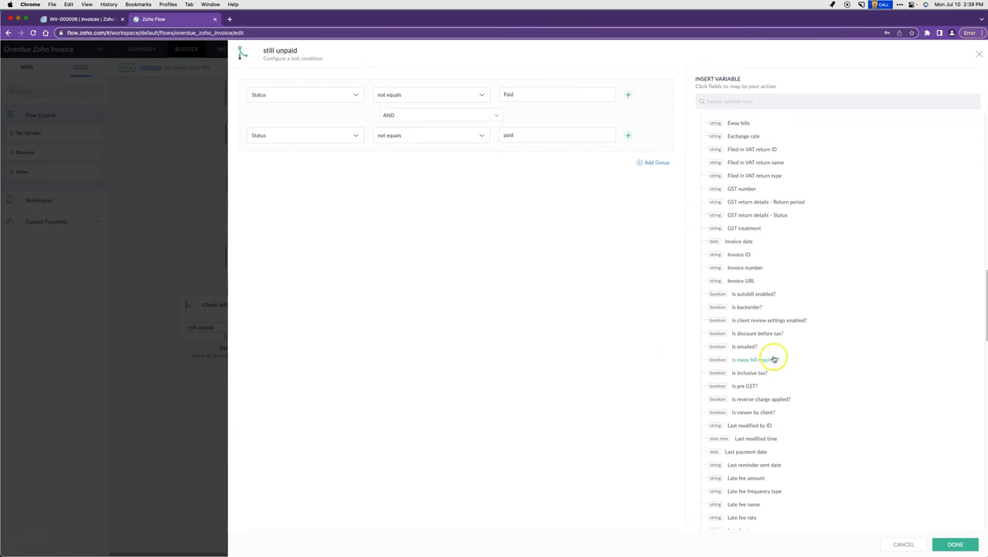
scroll(758, 440, "down", 5)
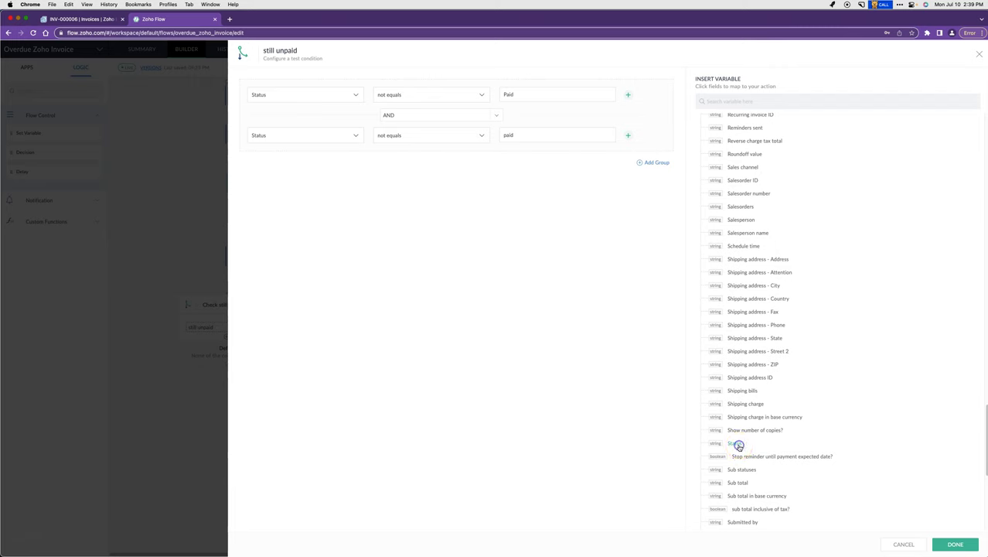
left_click(735, 443)
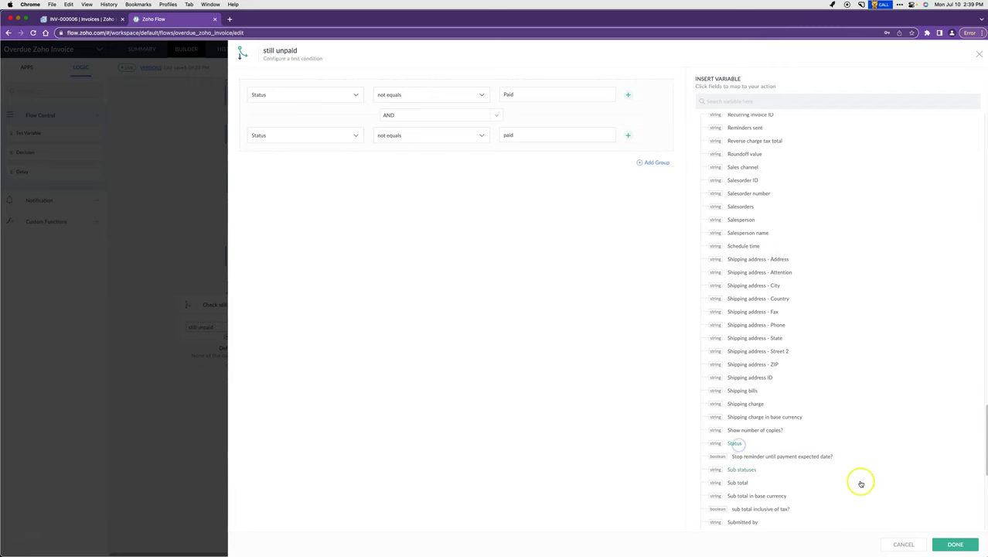
Set the field of the first still unpaid criterion to Status from Fetch invoice by number.
left_click(319, 93)
scroll(329, 163, "down", 5)
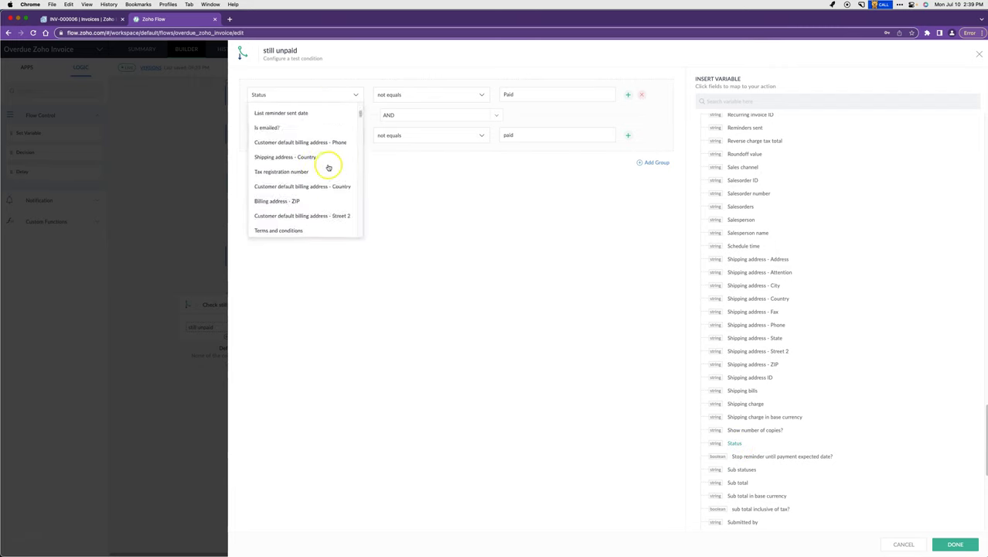
left_click_drag(361, 128, 304, 101)
left_click(304, 99)
left_click(305, 97)
type("status")
scroll(297, 197, "down", 3)
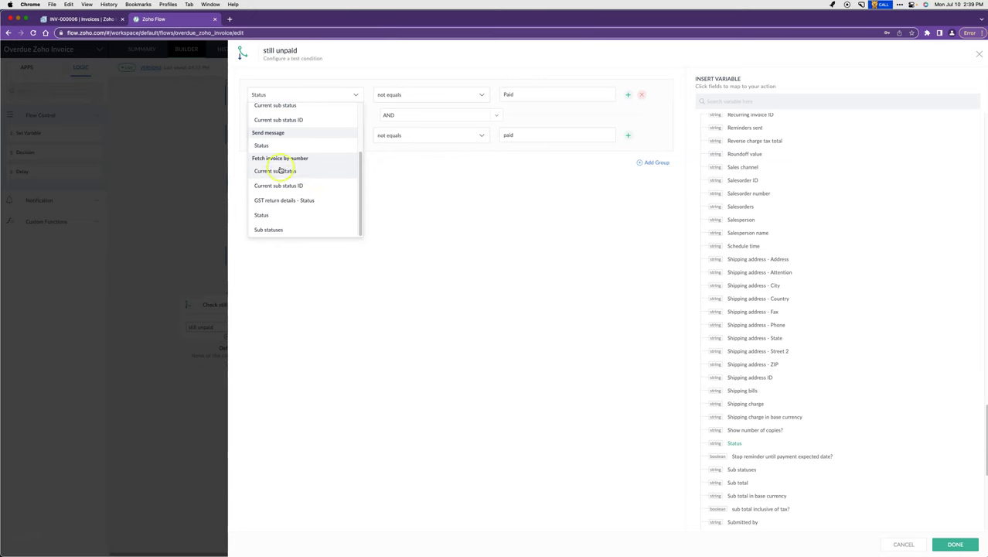
left_click(278, 215)
Set the second criterion's field to Status from Fetch invoice by number and save the still unpaid condition.
left_click(297, 139)
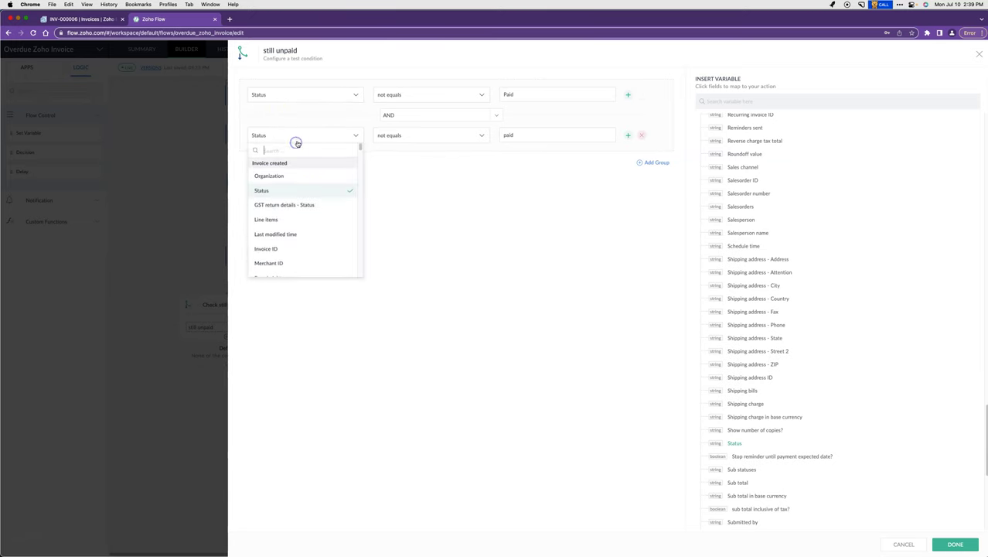
type("status")
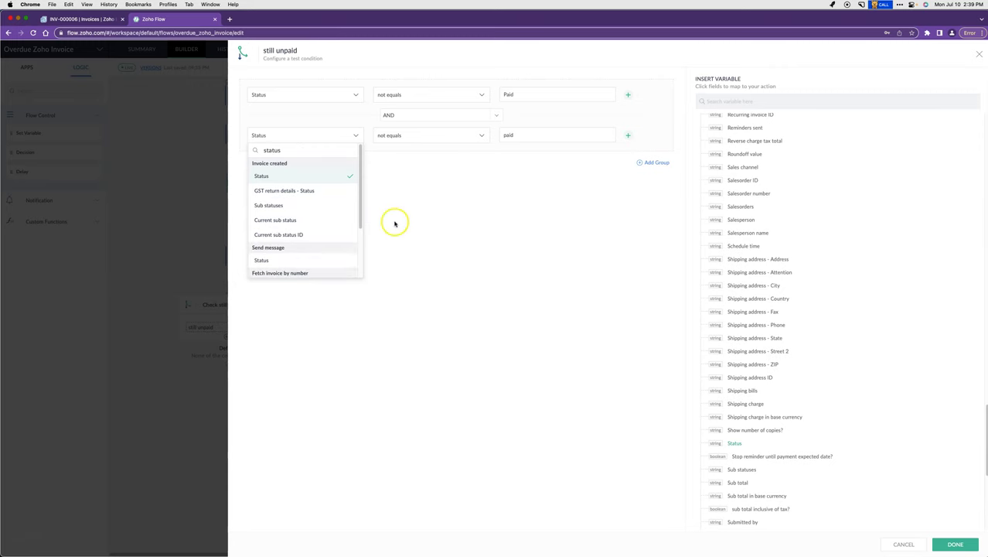
scroll(315, 209, "down", 3)
left_click(304, 256)
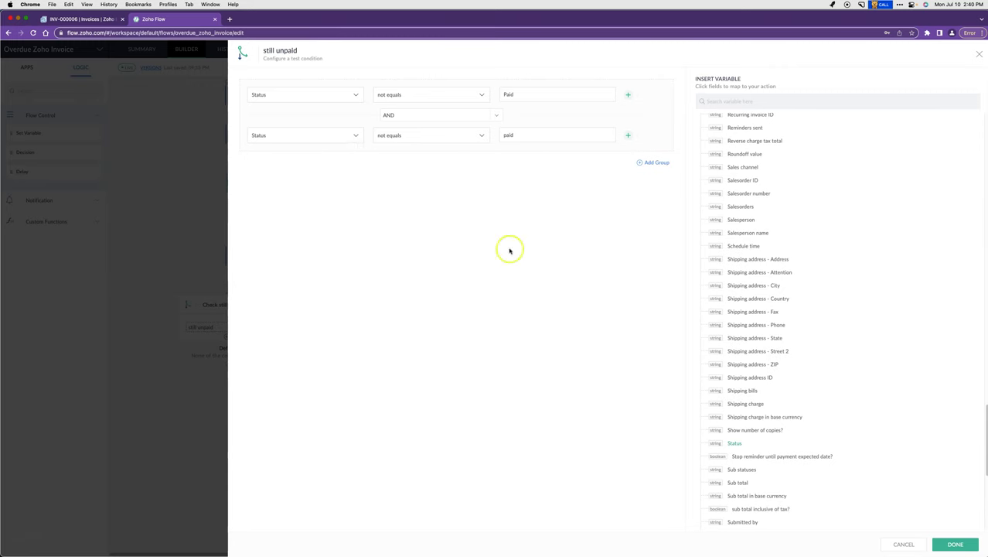
left_click(955, 544)
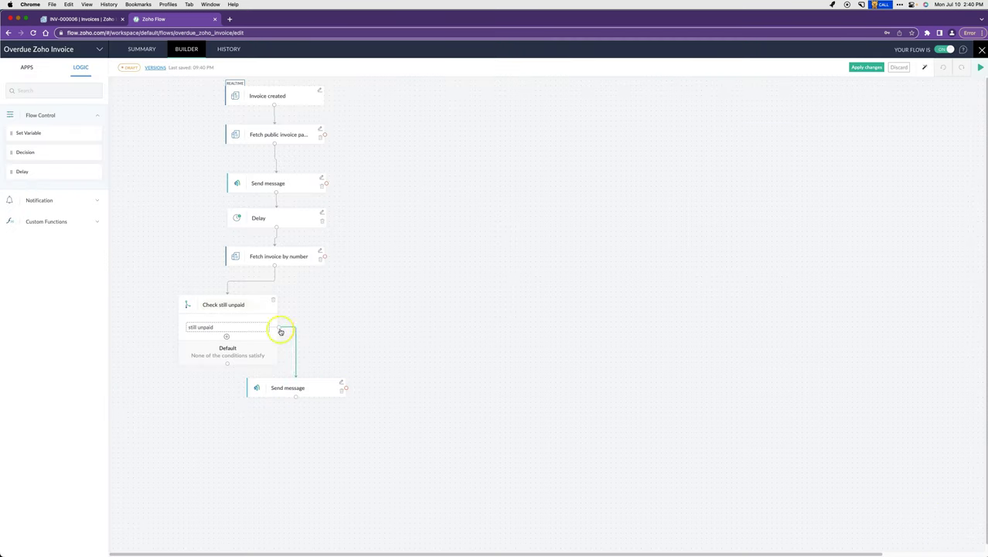
Review the overdue reminder text and payment link in the final Send message action, and close it with its settings kept.
left_click(343, 383)
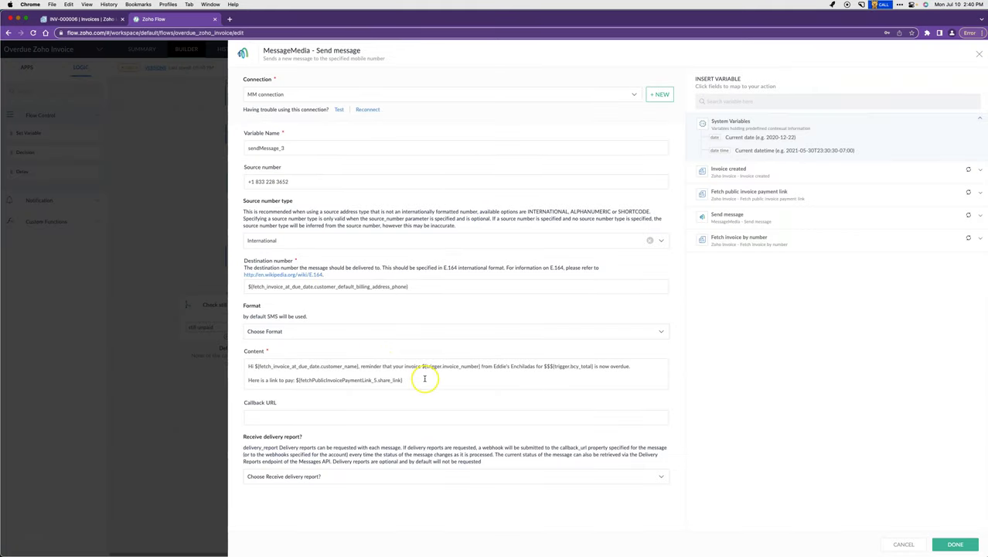
mouse_move(361, 369)
left_mouse_down()
mouse_move(415, 369)
mouse_move(287, 380)
mouse_move(360, 380)
left_mouse_up()
triple_click(360, 380)
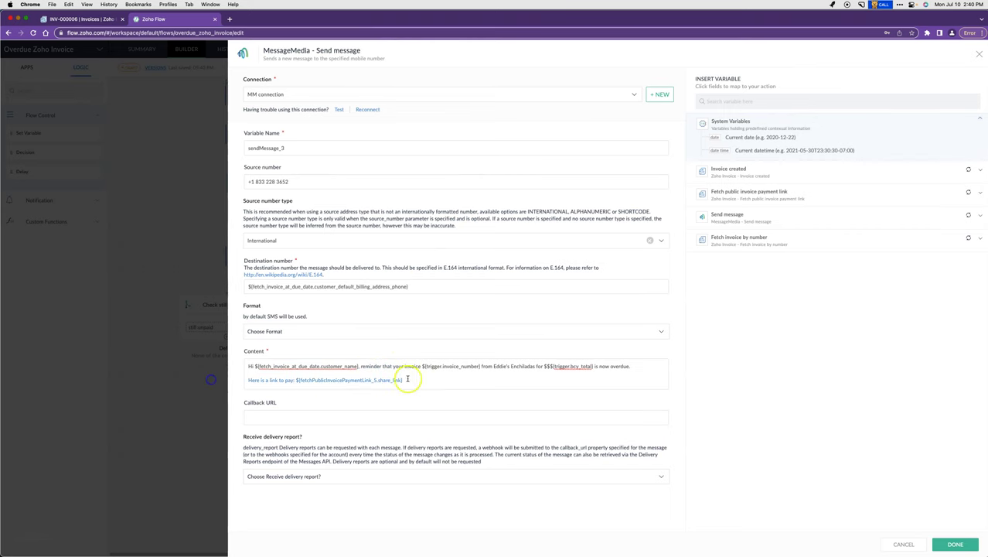
left_click(955, 545)
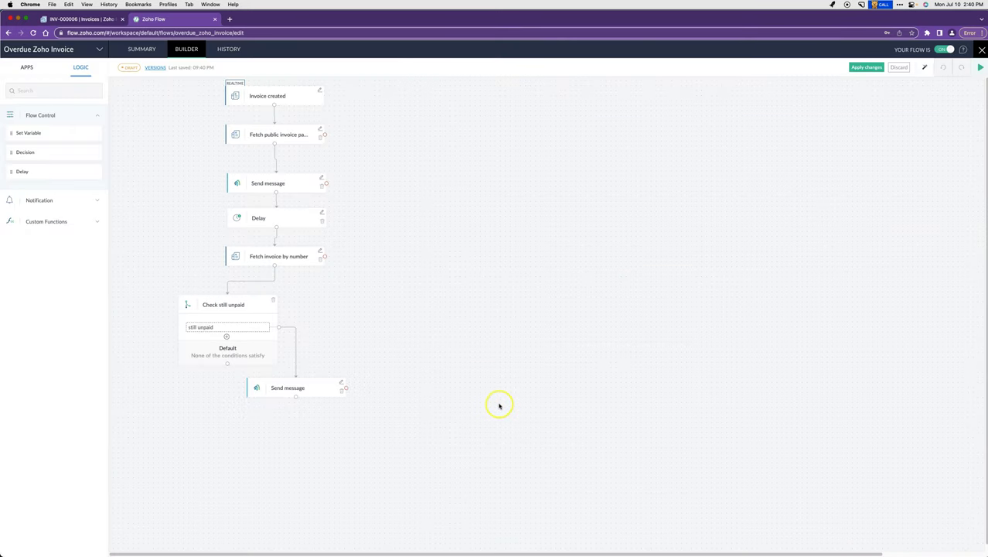